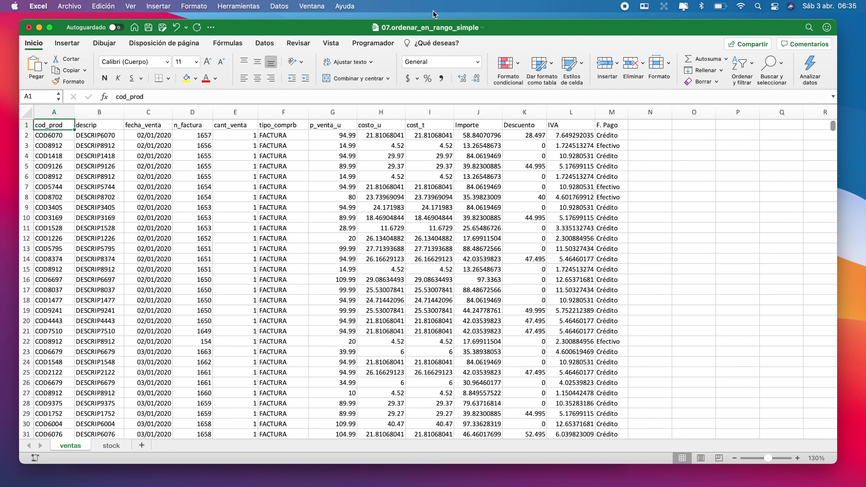
- Select a cell in the ventas sales table and show the Datos tab's sort and filter tools
left_click(430, 186)
left_click(349, 228)
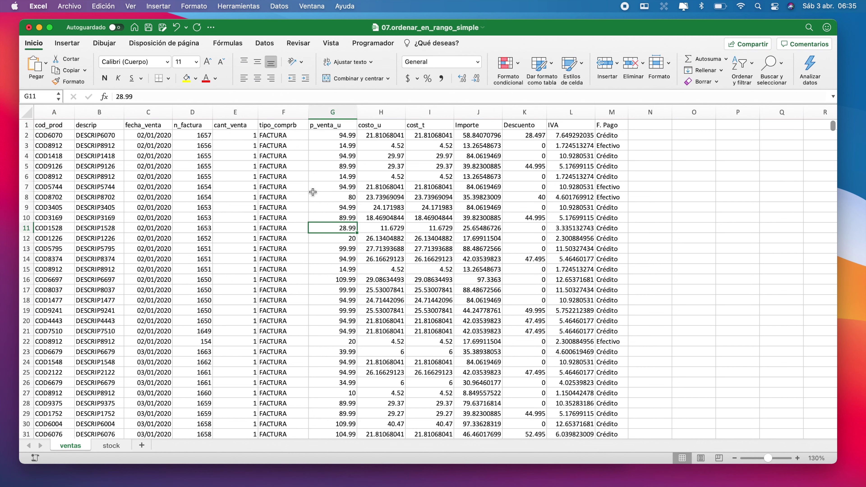
left_click(264, 47)
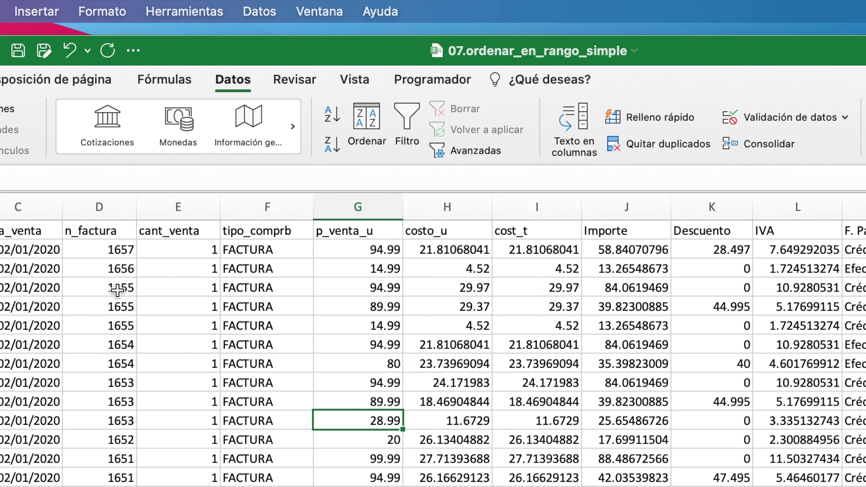
left_click(176, 233)
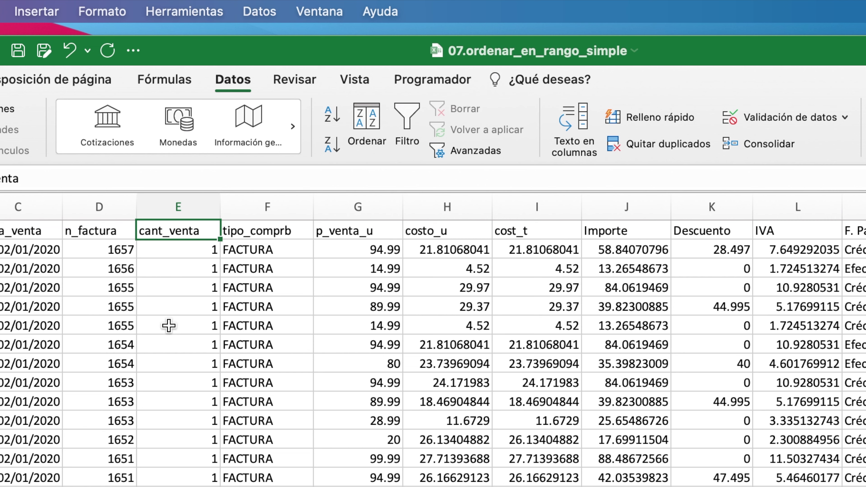
left_click(545, 232)
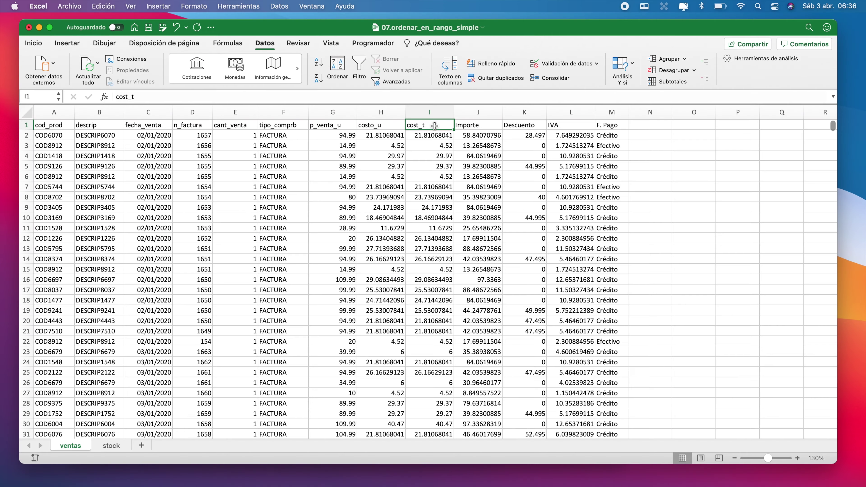
- Turn on AutoFilter and sort the table by fecha_venta, oldest first
left_click(360, 69)
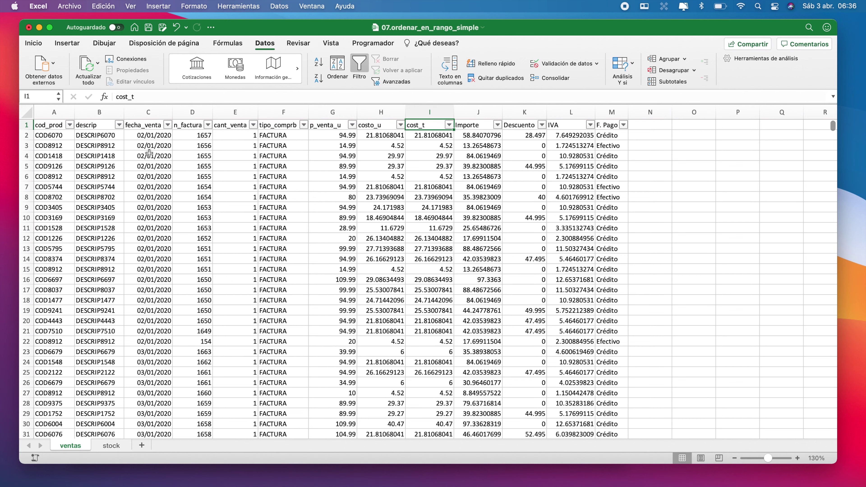
left_click(156, 143)
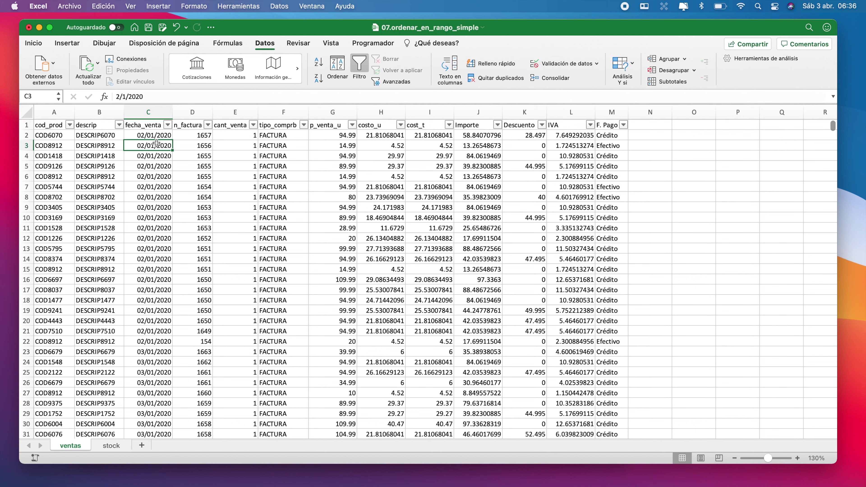
left_click(167, 125)
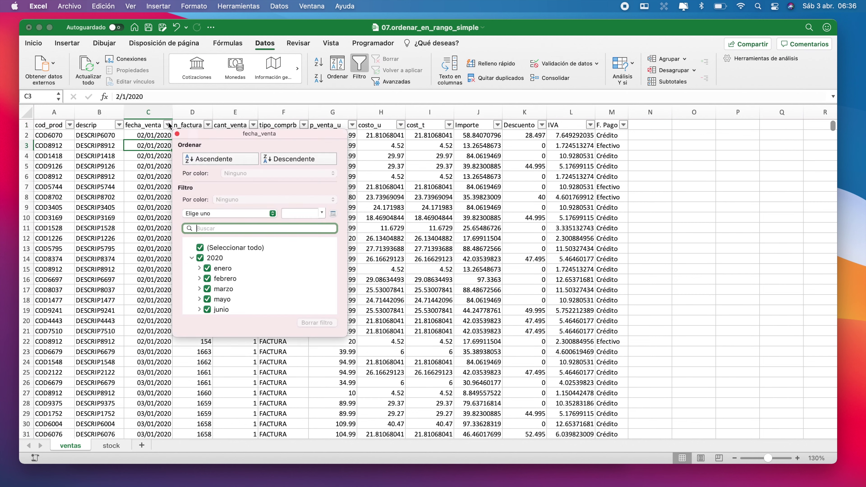
left_click(212, 159)
left_click(278, 161)
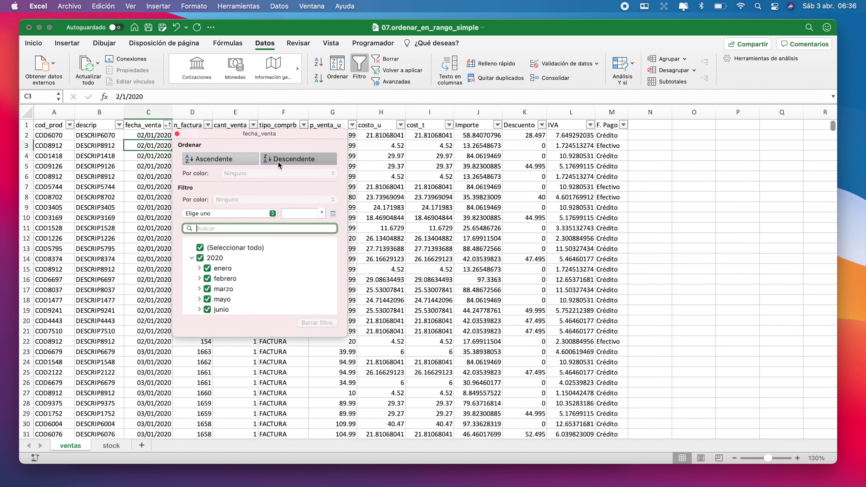
left_click(225, 162)
- Filter fecha_venta to show only enero and febrero sales
left_click(200, 248)
left_click(201, 248)
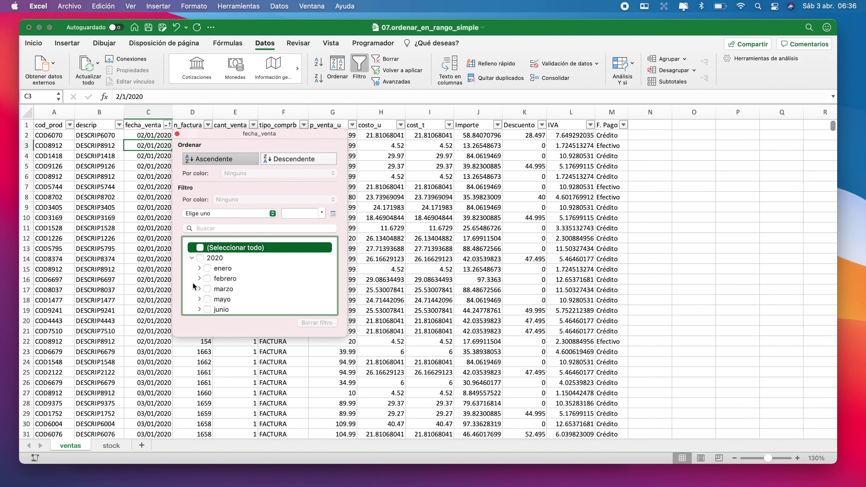
left_click(207, 268)
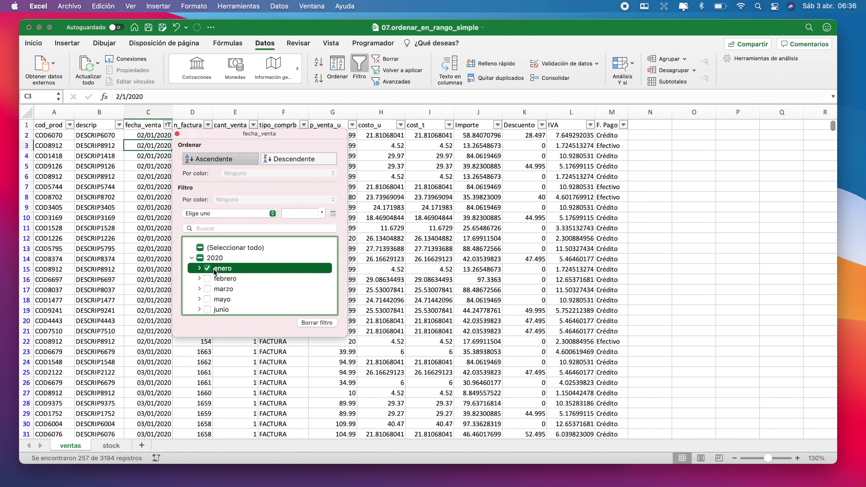
left_click(207, 278)
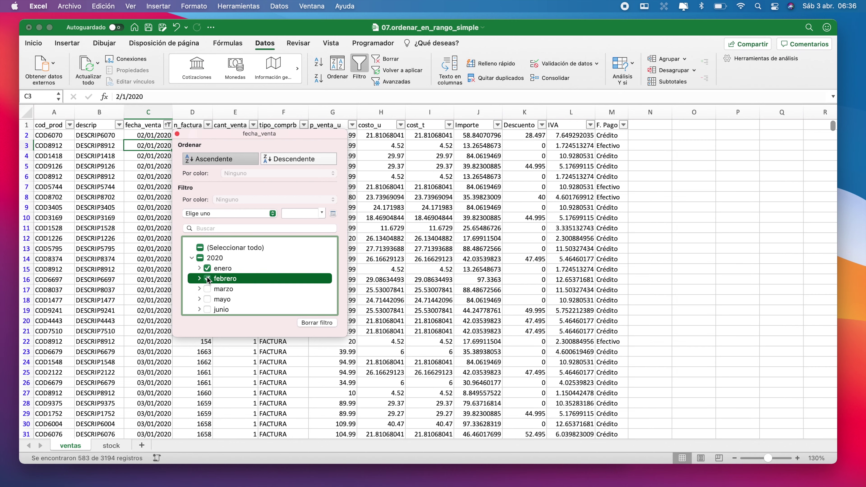
left_click(178, 134)
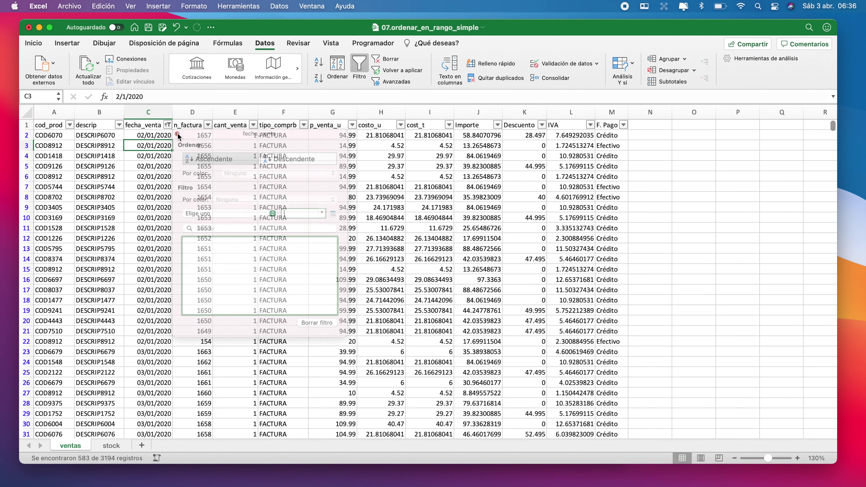
- Review the filtered February rows, then return to the n_factura header at the top
scroll(297, 242, "down", 10)
scroll(297, 242, "down", 5)
scroll(296, 242, "down", 5)
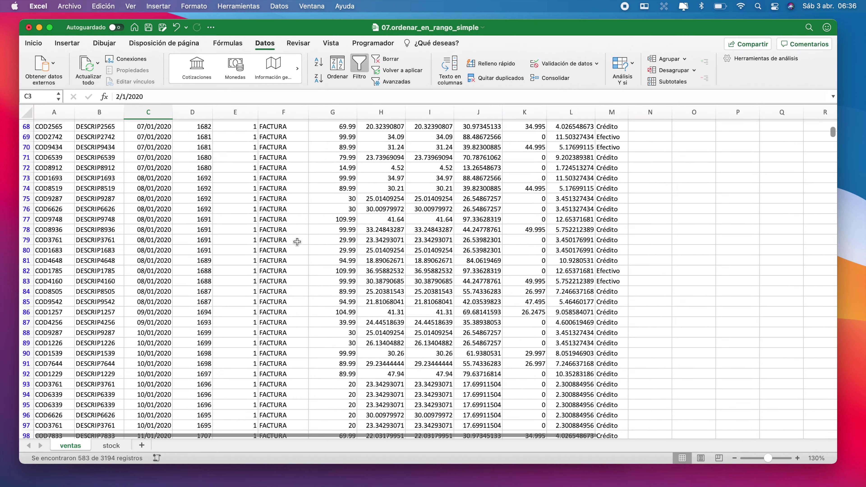
scroll(297, 241, "down", 2)
scroll(297, 242, "down", 10)
scroll(297, 239, "down", 6)
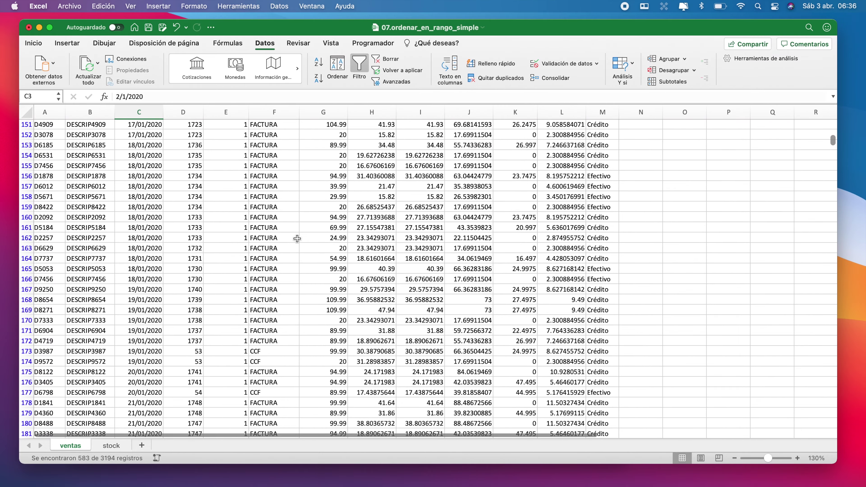
scroll(297, 238, "down", 10)
scroll(297, 238, "down", 10)
scroll(297, 239, "down", 10)
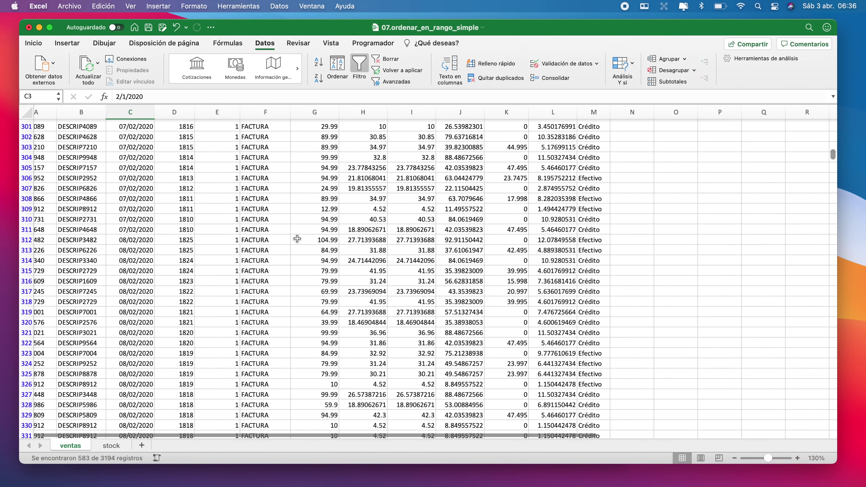
scroll(297, 239, "down", 11)
scroll(297, 239, "down", 11)
scroll(296, 239, "down", 11)
scroll(297, 239, "down", 11)
scroll(297, 238, "down", 5)
left_click(184, 238)
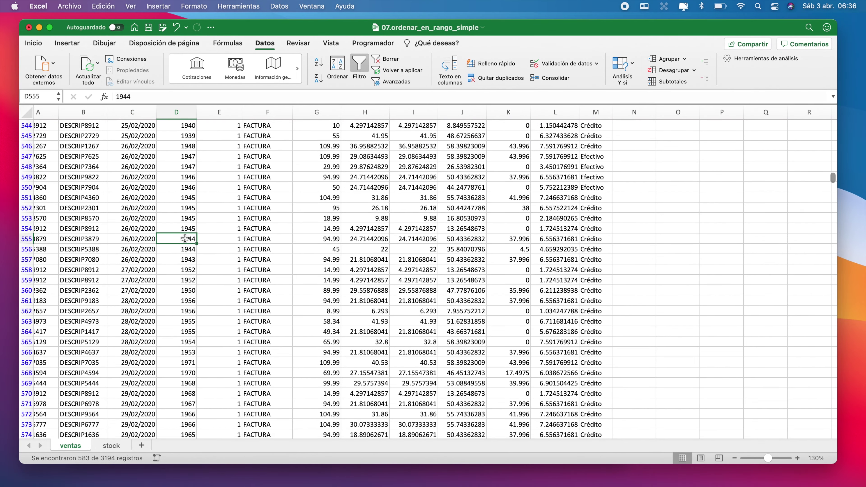
key("ctrl+Up")
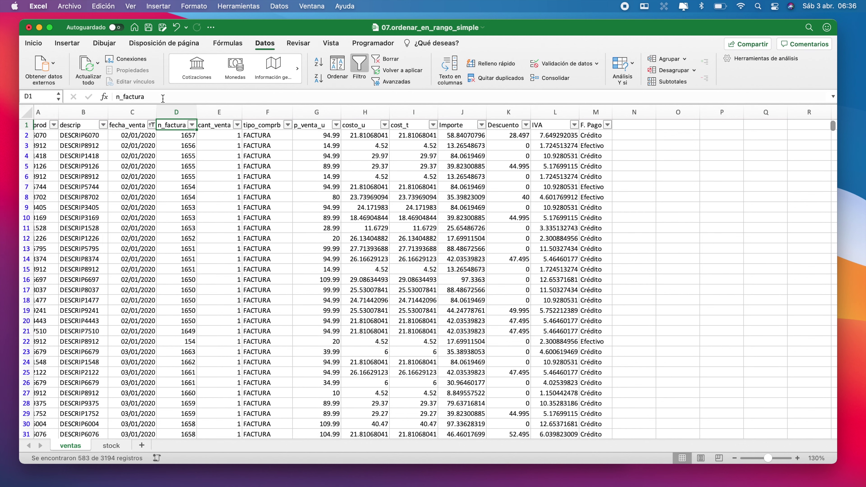
- Clear the enero–febrero filter on fecha_venta so all months' sales rows reappear
left_click(152, 125)
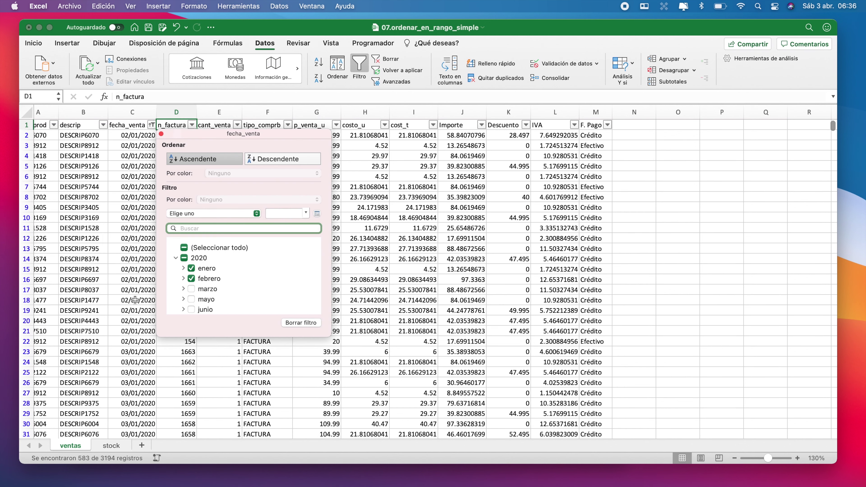
left_click(287, 323)
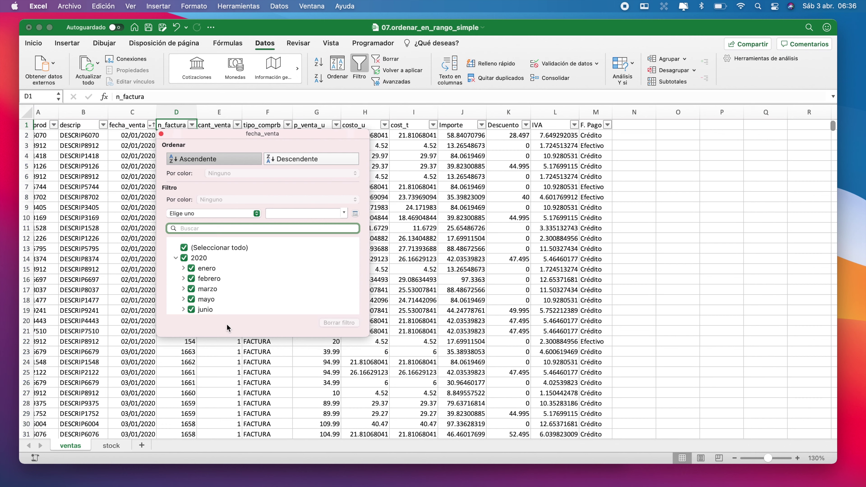
left_click(141, 182)
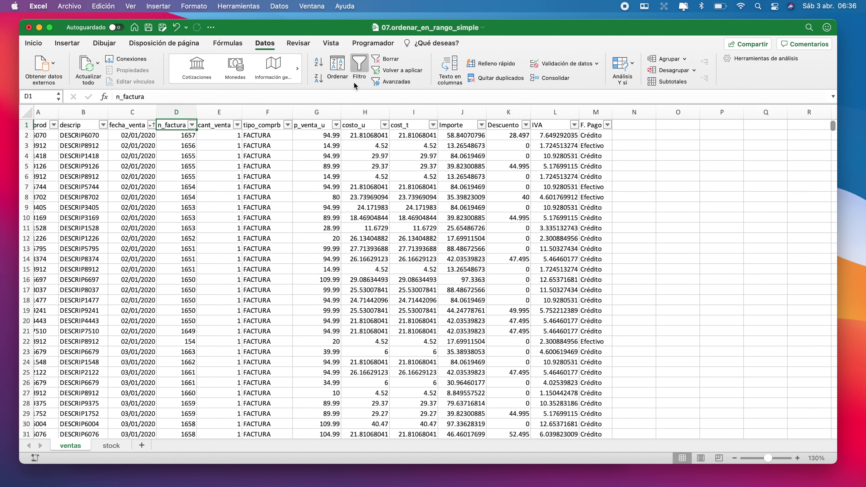
- In the Ordenar dialog, add F. Pago (A to Z) and Importe (smallest to largest) levels under fecha_venta, then apply
left_click(337, 68)
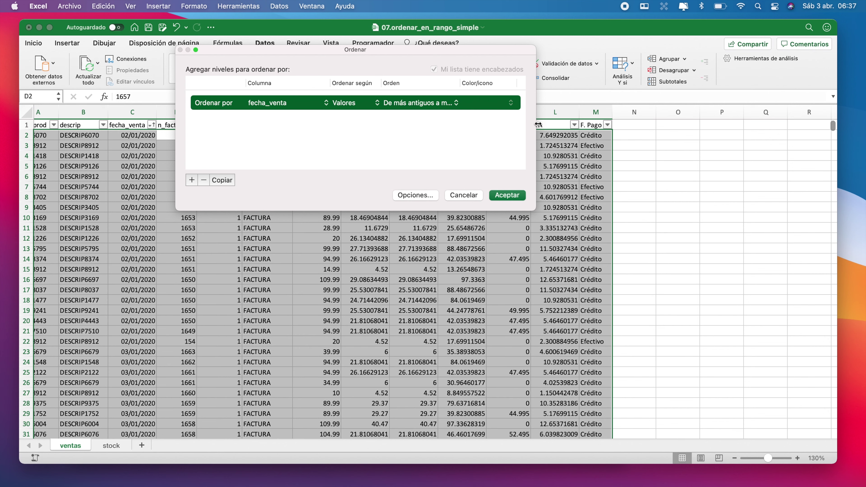
left_click_drag(535, 125, 729, 113)
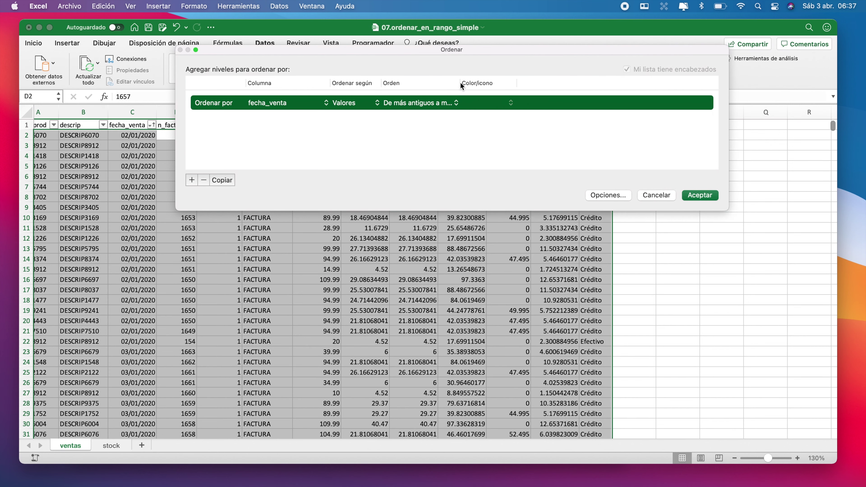
left_click_drag(459, 79, 535, 80)
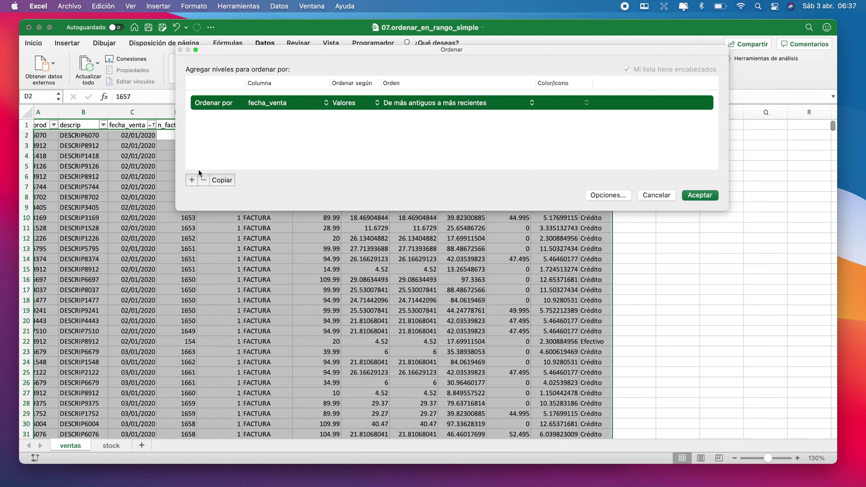
left_click(190, 180)
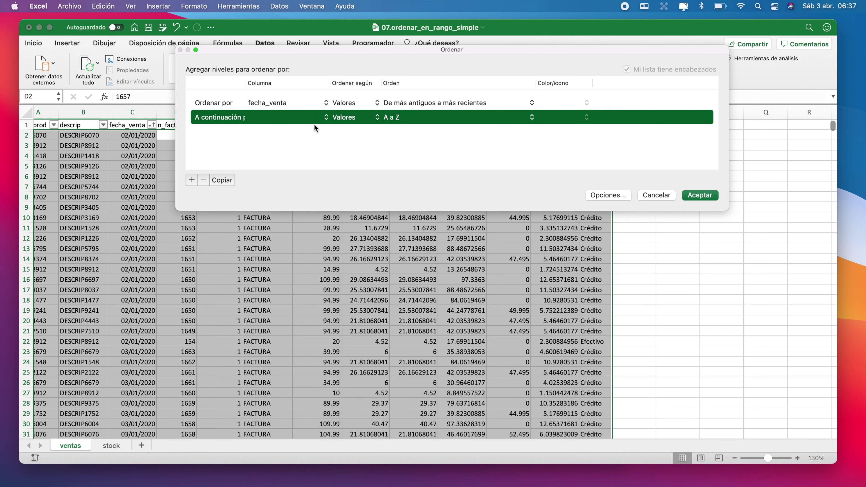
left_click(312, 118)
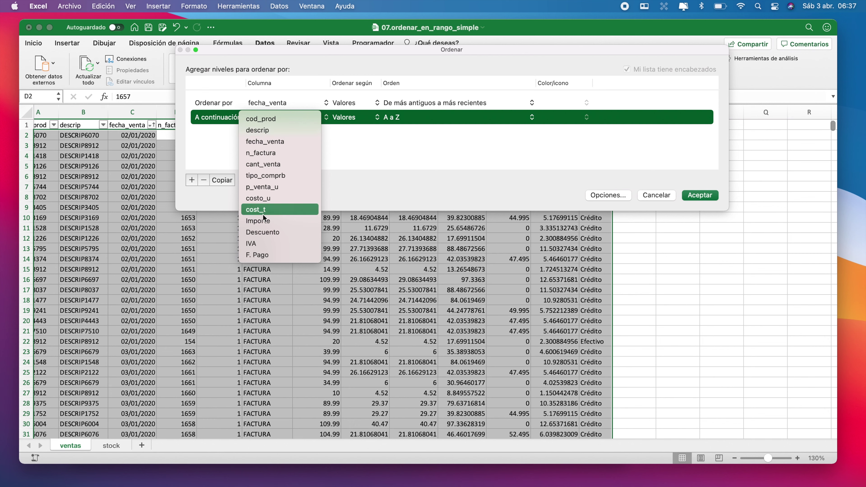
left_click(259, 254)
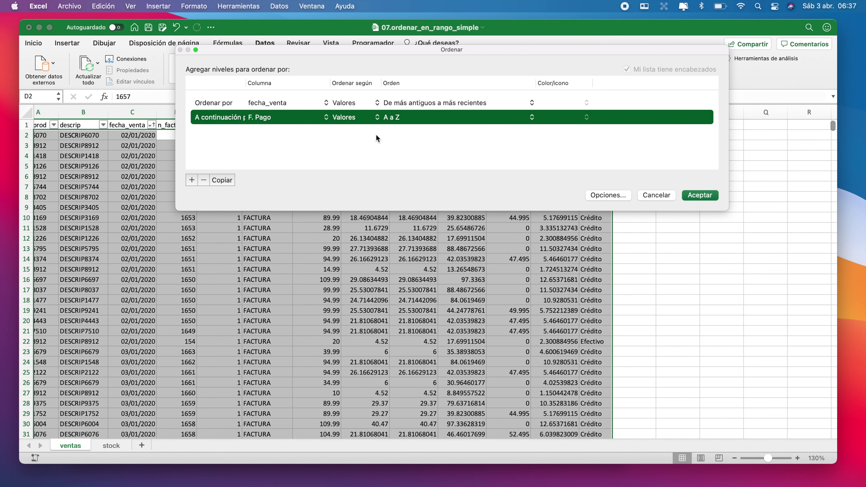
left_click(192, 180)
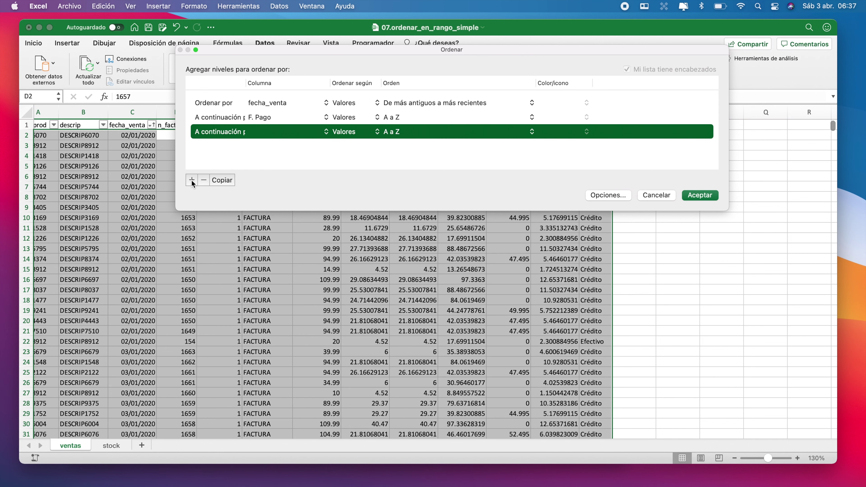
left_click(304, 133)
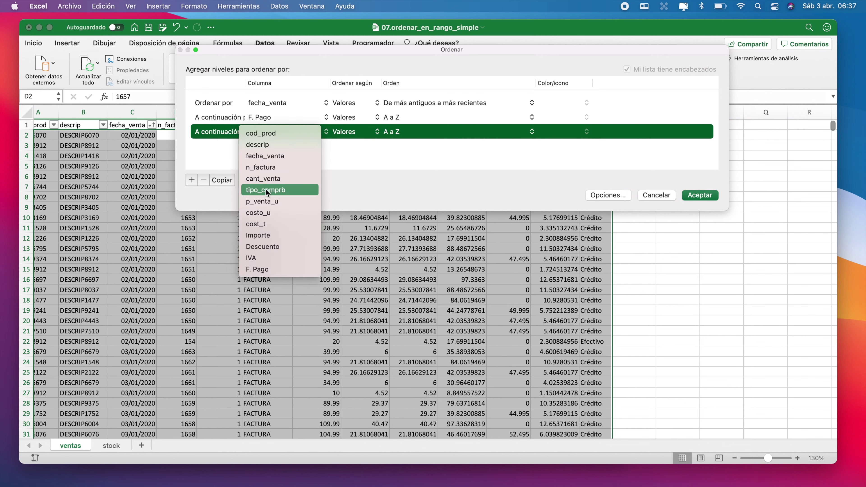
left_click(266, 235)
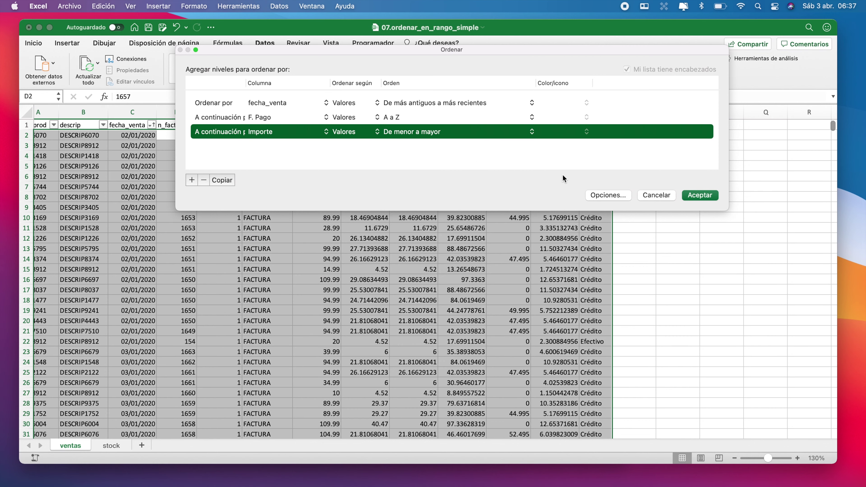
left_click(699, 195)
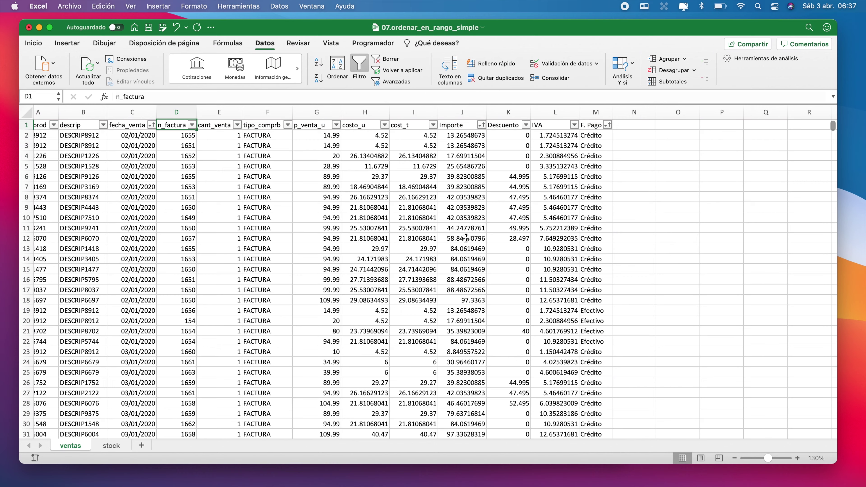
scroll(349, 242, "down", 1)
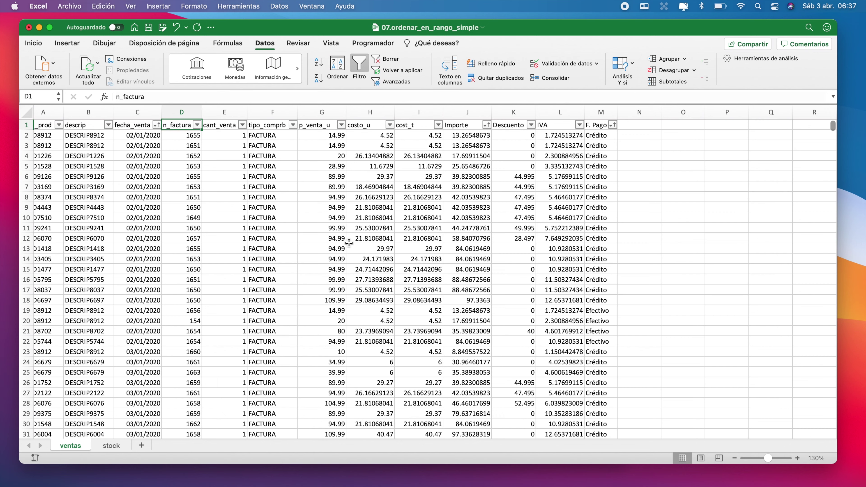
left_click(145, 140)
scroll(137, 197, "down", 3)
scroll(137, 197, "down", 3)
scroll(137, 197, "down", 3)
scroll(137, 198, "down", 3)
scroll(138, 197, "down", 5)
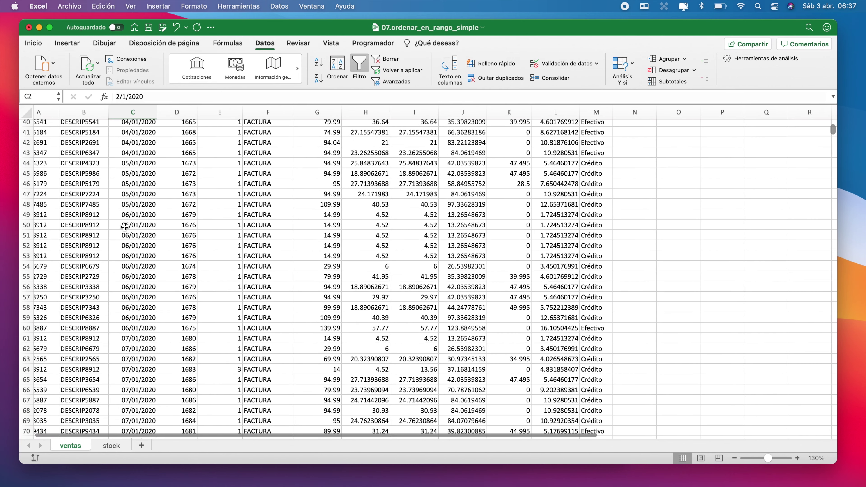
scroll(125, 211, "down", 5)
scroll(125, 210, "down", 1)
left_click(146, 202)
key("super+Down")
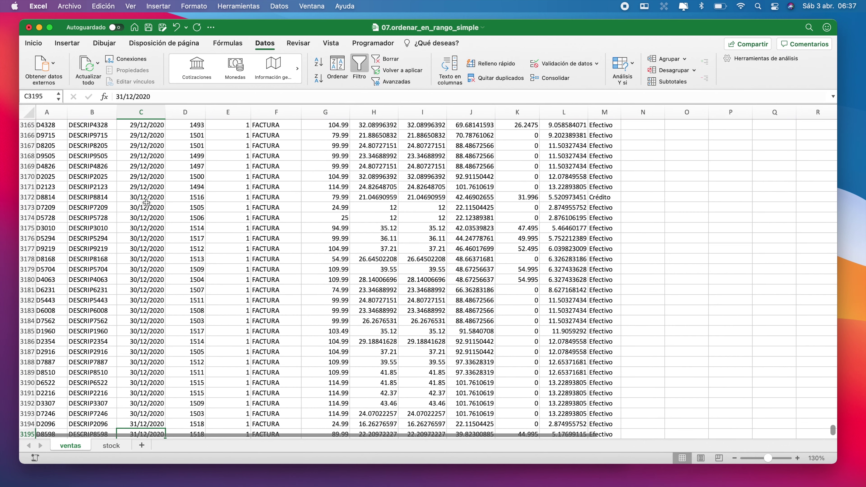
key("super+Up")
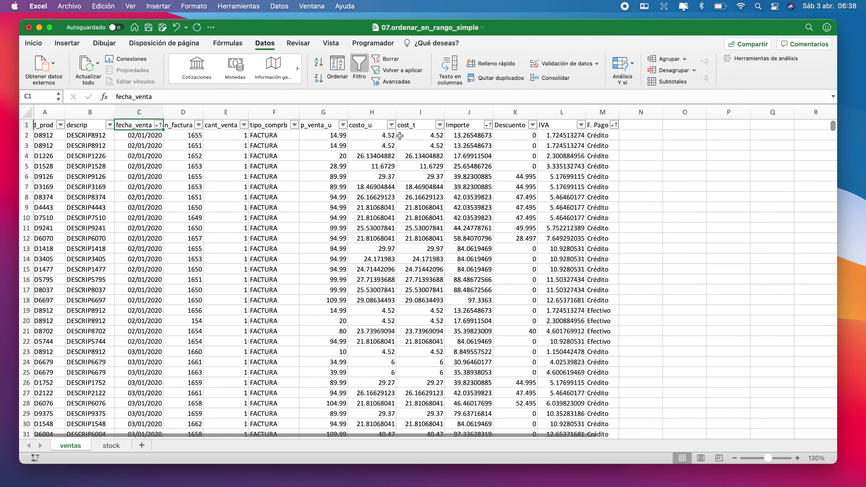
left_click(602, 146)
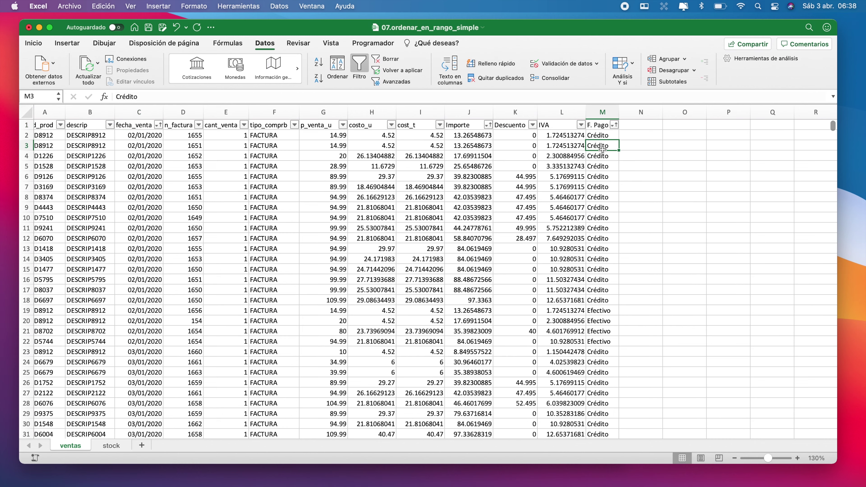
scroll(604, 191, "down", 5)
scroll(604, 191, "down", 3)
scroll(601, 196, "down", 3)
scroll(598, 206, "down", 3)
scroll(596, 212, "down", 3)
scroll(596, 211, "down", 3)
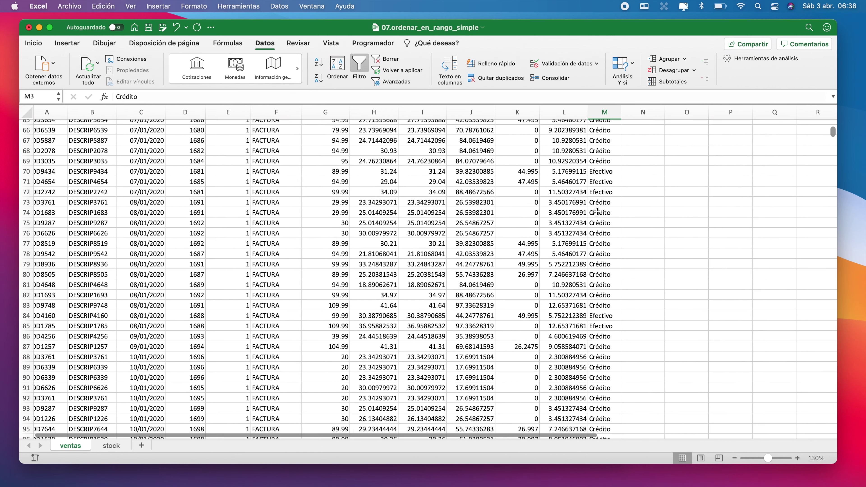
scroll(596, 211, "down", 3)
scroll(596, 212, "down", 3)
scroll(596, 212, "down", 3)
scroll(596, 212, "up", 10)
scroll(596, 212, "up", 10)
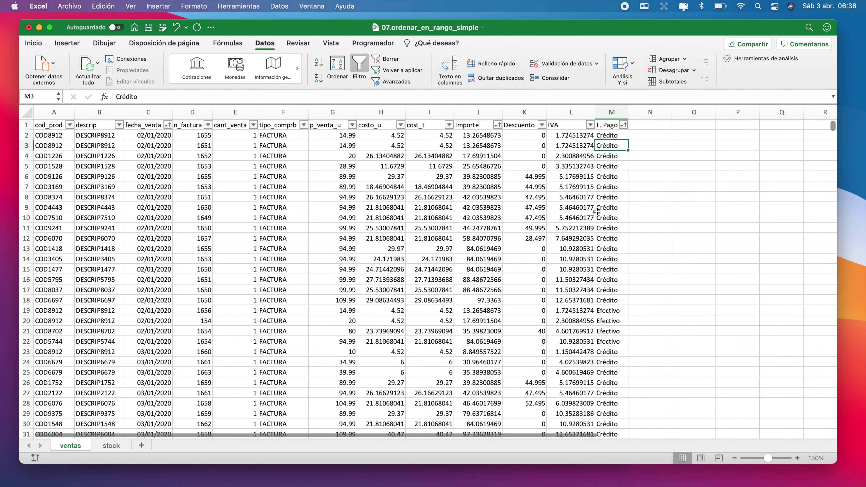
- Reapply the fecha_venta, F. Pago and Importe sort and check the Importe column
left_click(336, 69)
left_click(222, 134)
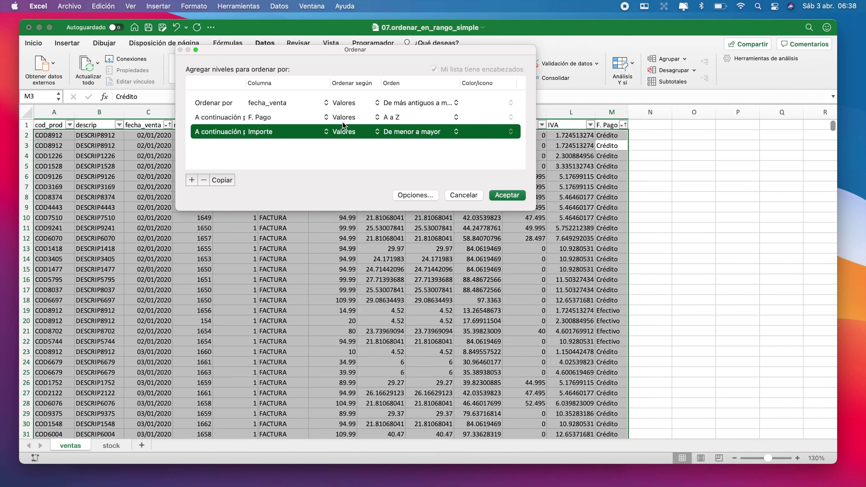
left_click(507, 195)
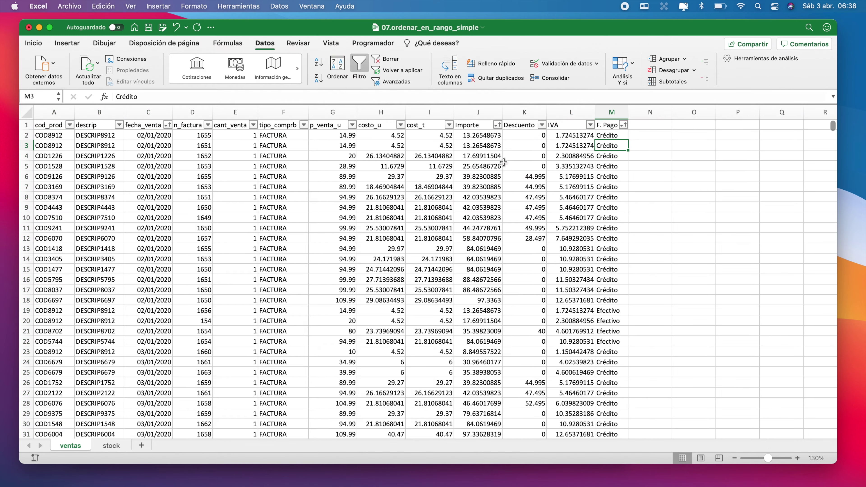
left_click(467, 156)
scroll(472, 228, "down", 8)
scroll(472, 227, "down", 4)
scroll(464, 227, "down", 4)
scroll(453, 228, "down", 3)
scroll(441, 229, "down", 3)
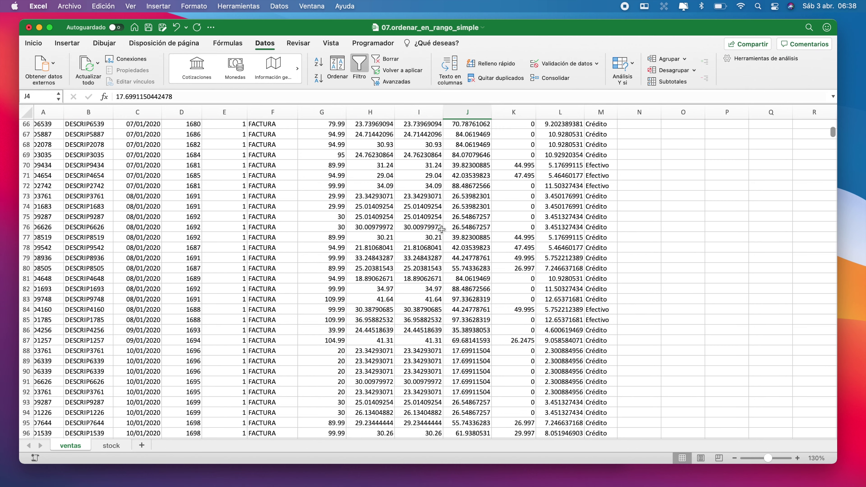
scroll(406, 209, "up", 7)
scroll(406, 208, "up", 12)
scroll(405, 208, "up", 4)
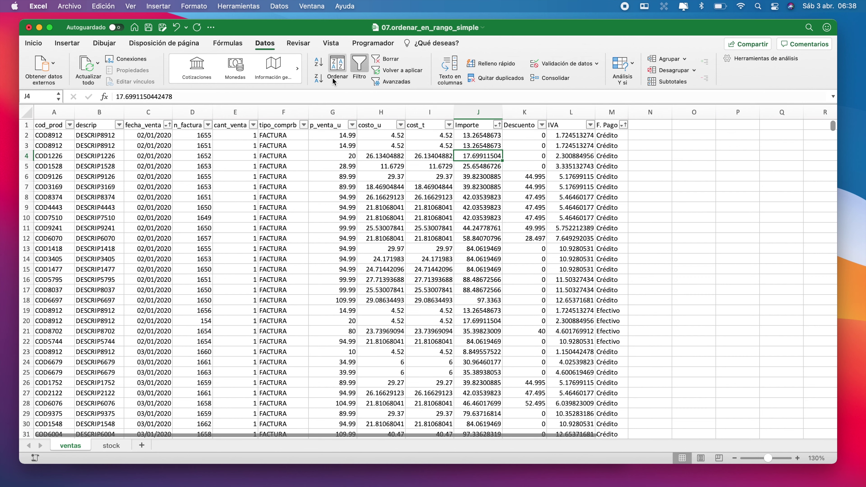
- Turn off AutoFilter on the table headers and select the n_factura header
left_click(358, 66)
left_click(421, 153)
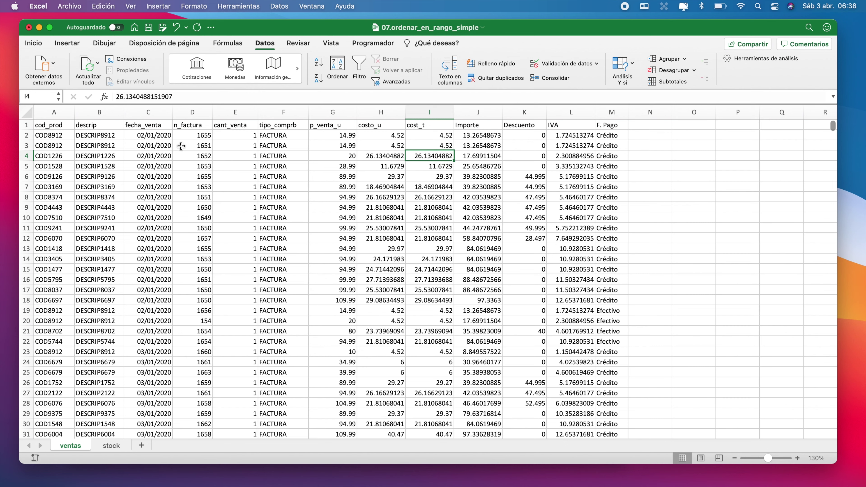
left_click(192, 126)
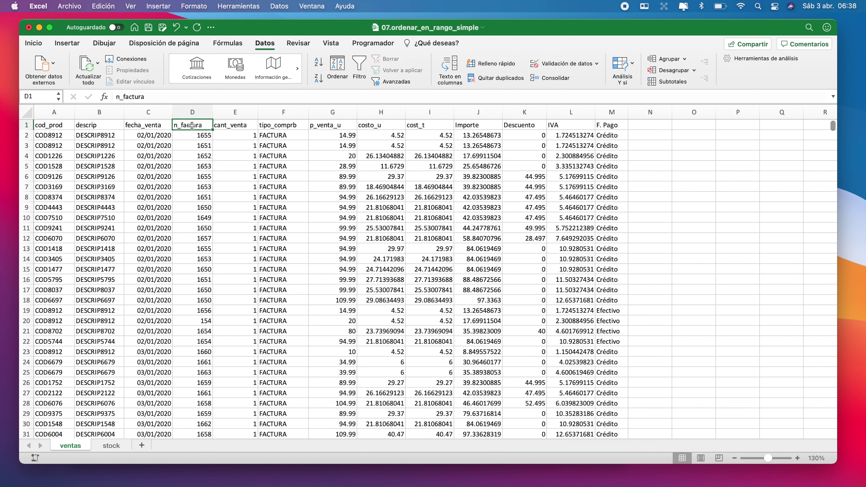
- Sort the table by n_factura smallest to largest, so invoice 1 rows come first
left_click(319, 64)
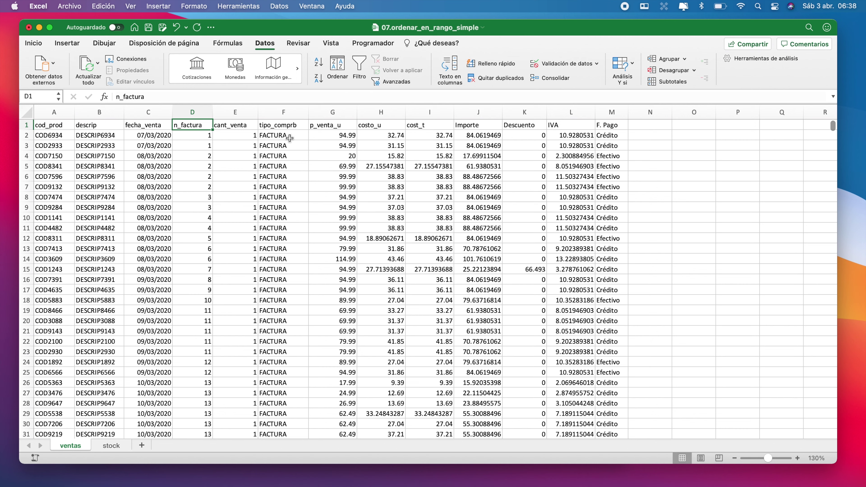
left_click(317, 79)
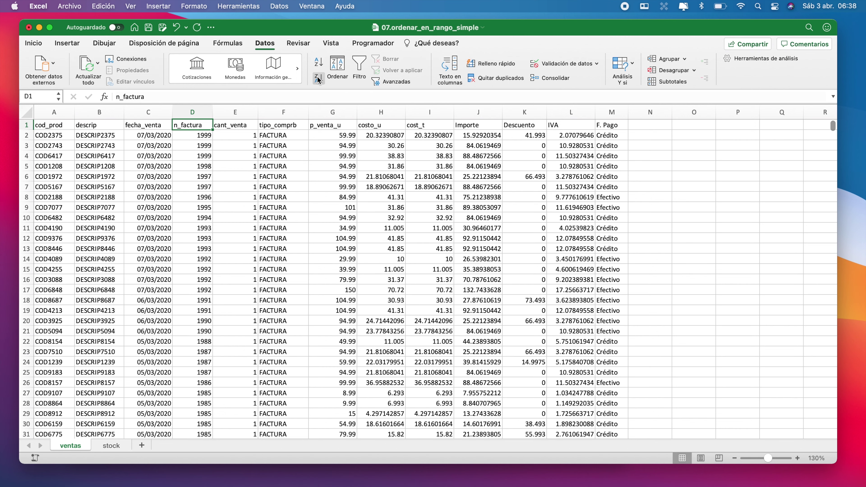
left_click(318, 62)
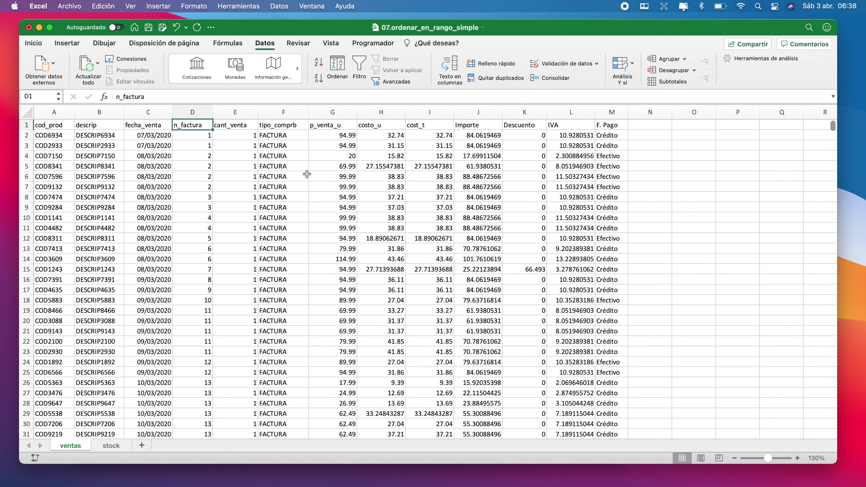